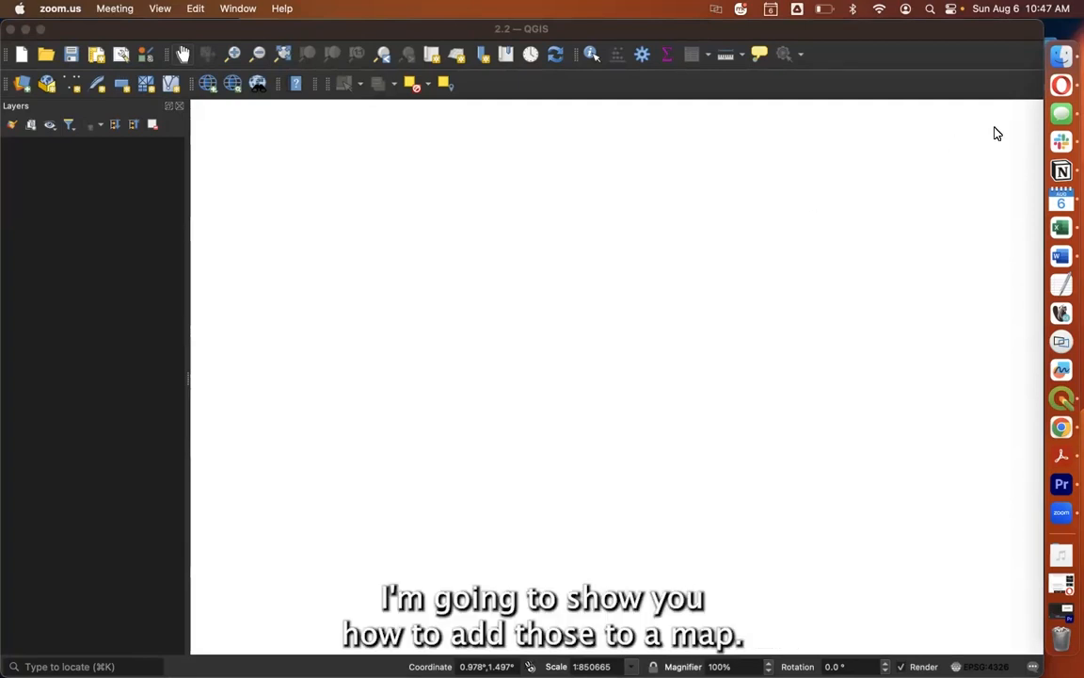
# Add nybb.shp from the nybb_23b folder in Finder to the QGIS project and dismiss the ballpark transform notice.
pyautogui.click(1061, 58)
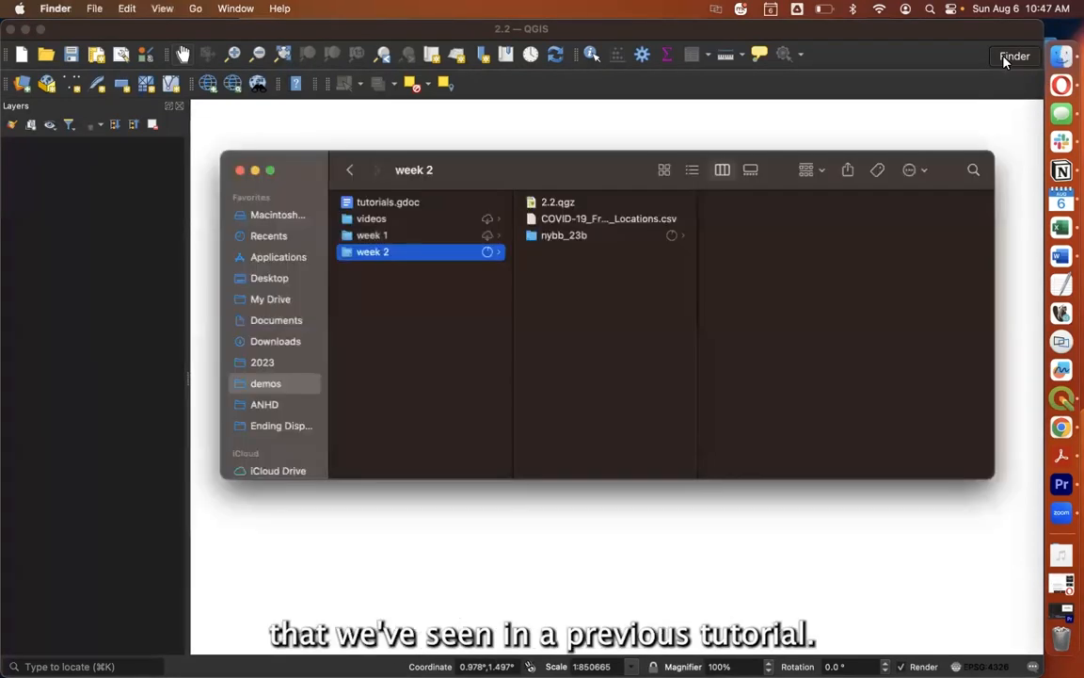
pyautogui.click(587, 235)
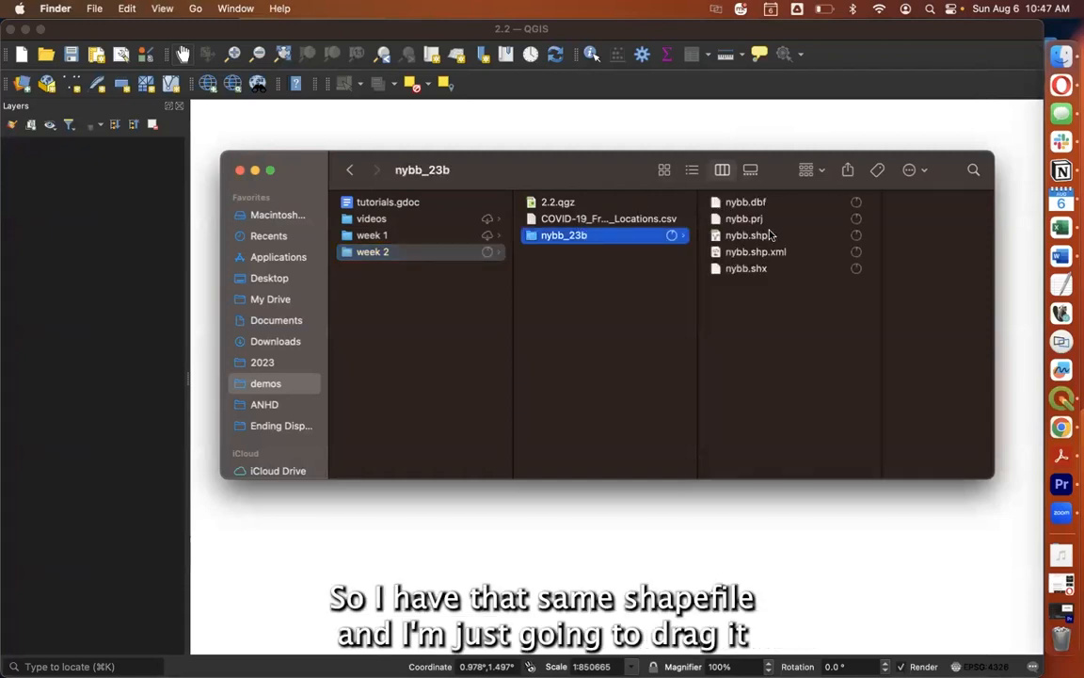
pyautogui.moveTo(746, 235); pyautogui.dragTo(561, 577)
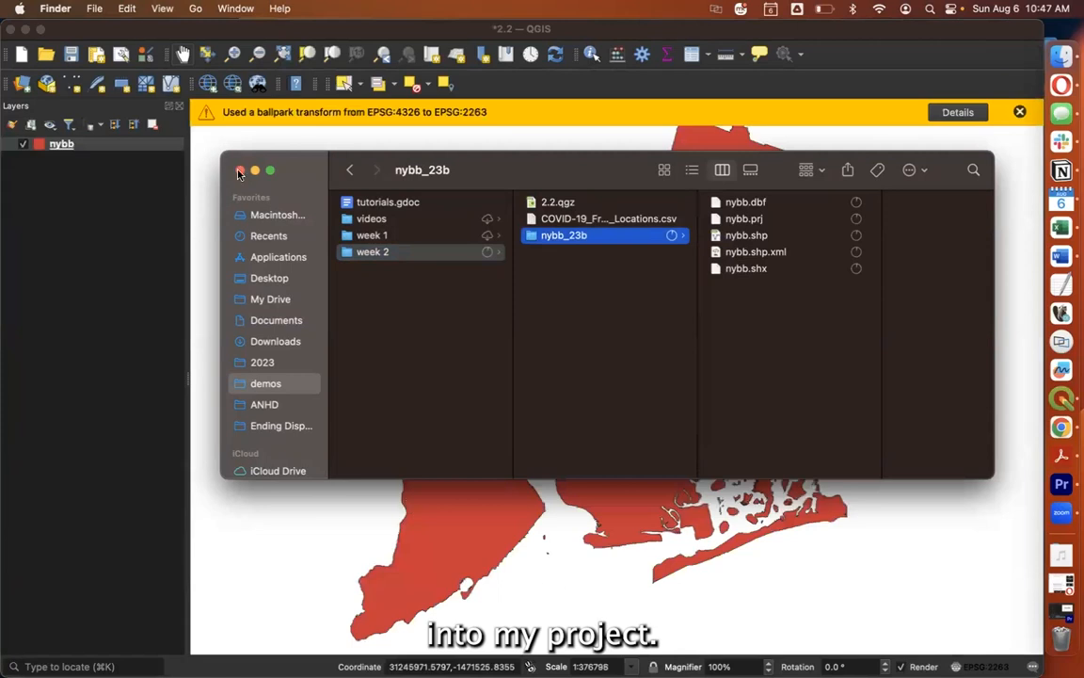
pyautogui.press('super+w')
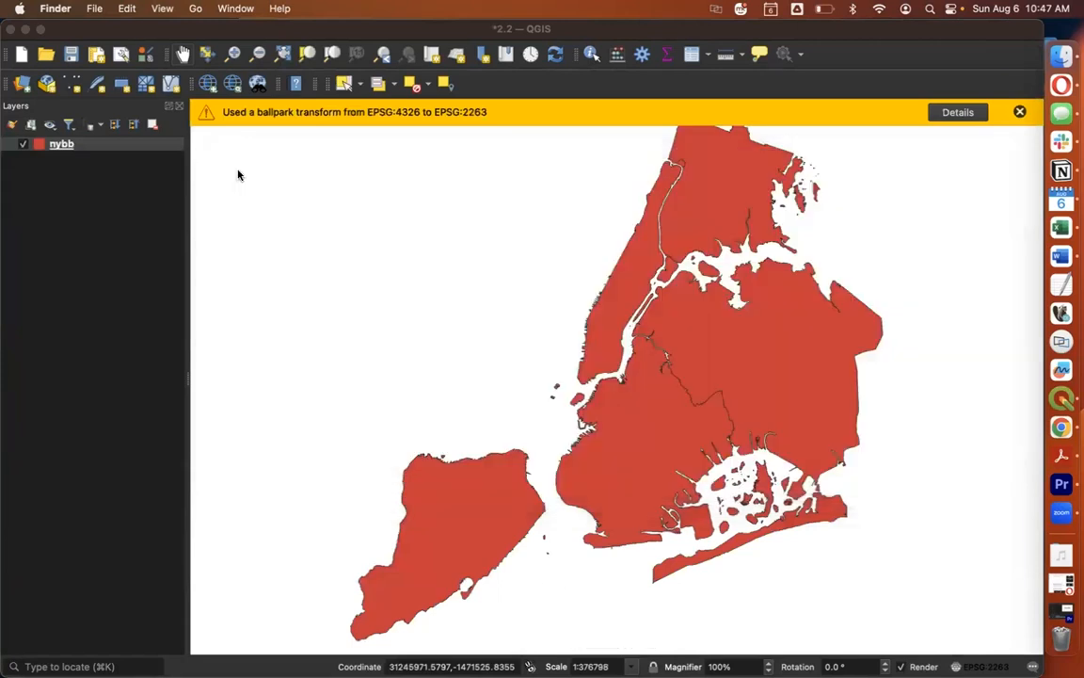
pyautogui.click(1019, 112)
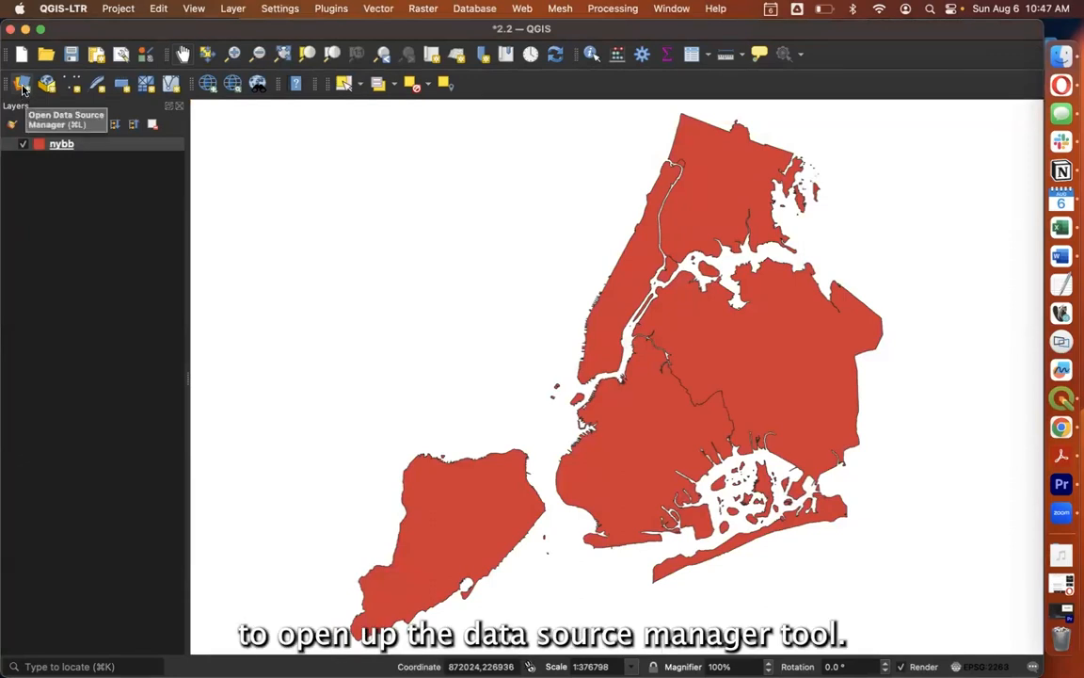
# Start a delimited text import and load COVID-19_Free_Meals_Locations_geocoded.csv from the week 2 folder as its source file.
pyautogui.click(23, 89)
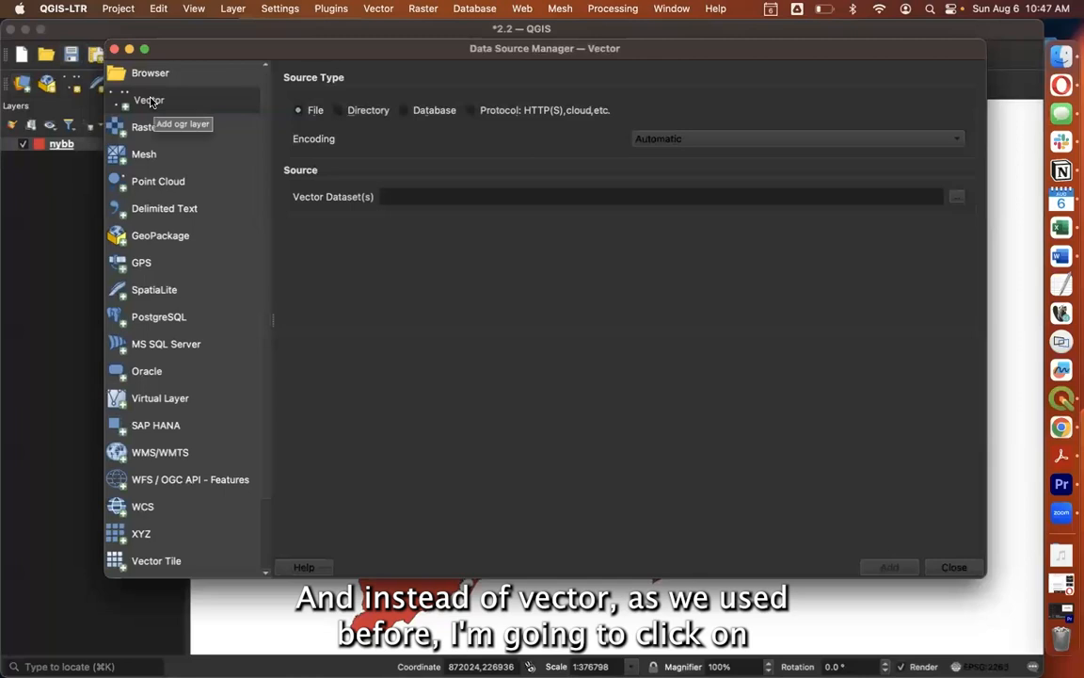
pyautogui.click(206, 210)
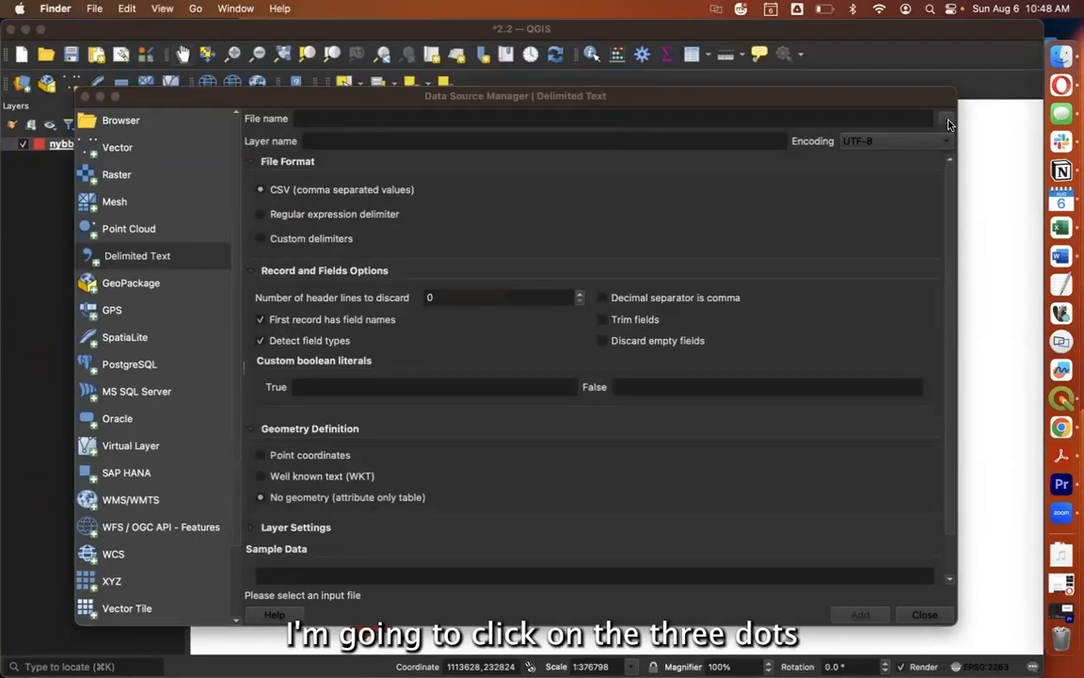
pyautogui.click(946, 120)
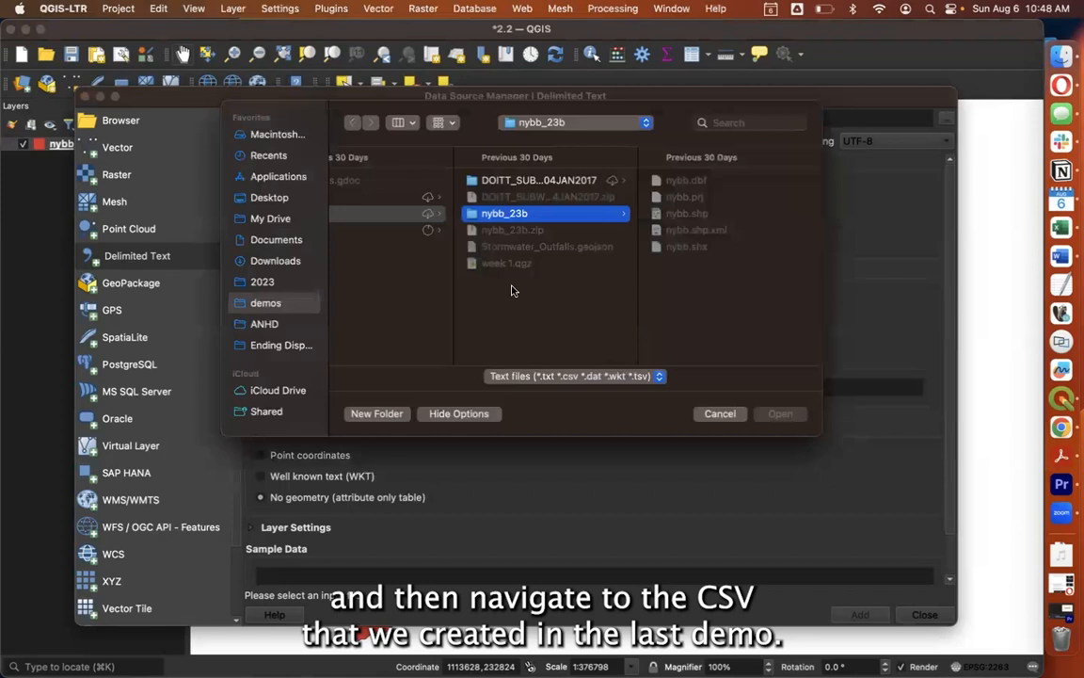
pyautogui.click(426, 233)
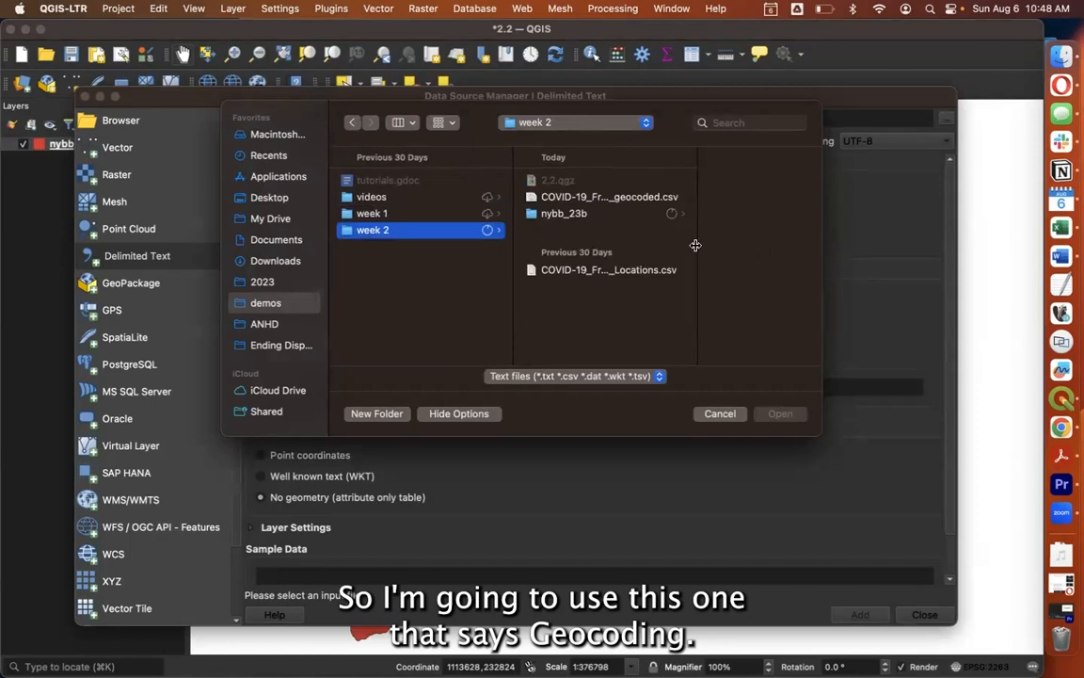
pyautogui.moveTo(695, 241); pyautogui.dragTo(770, 242)
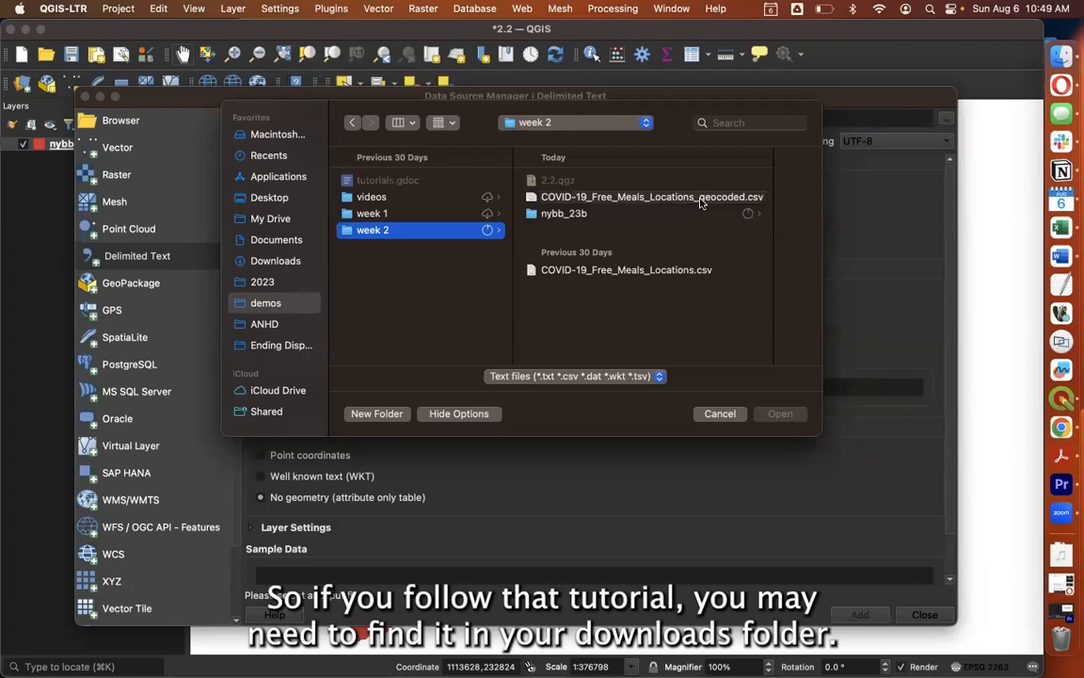
pyautogui.click(621, 197)
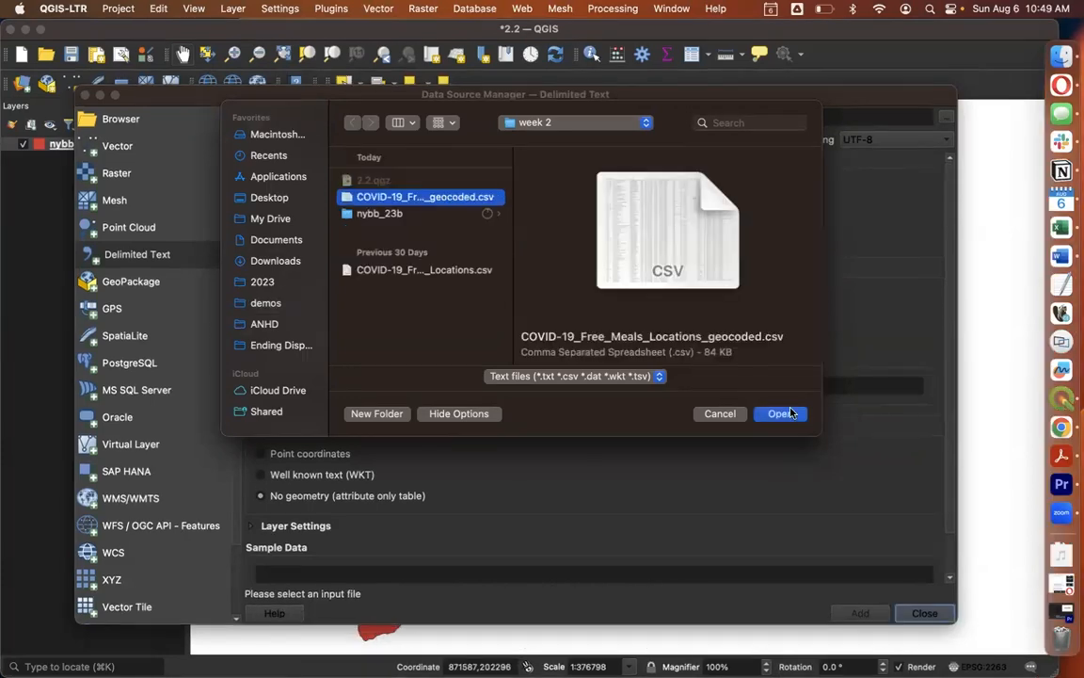
pyautogui.click(780, 413)
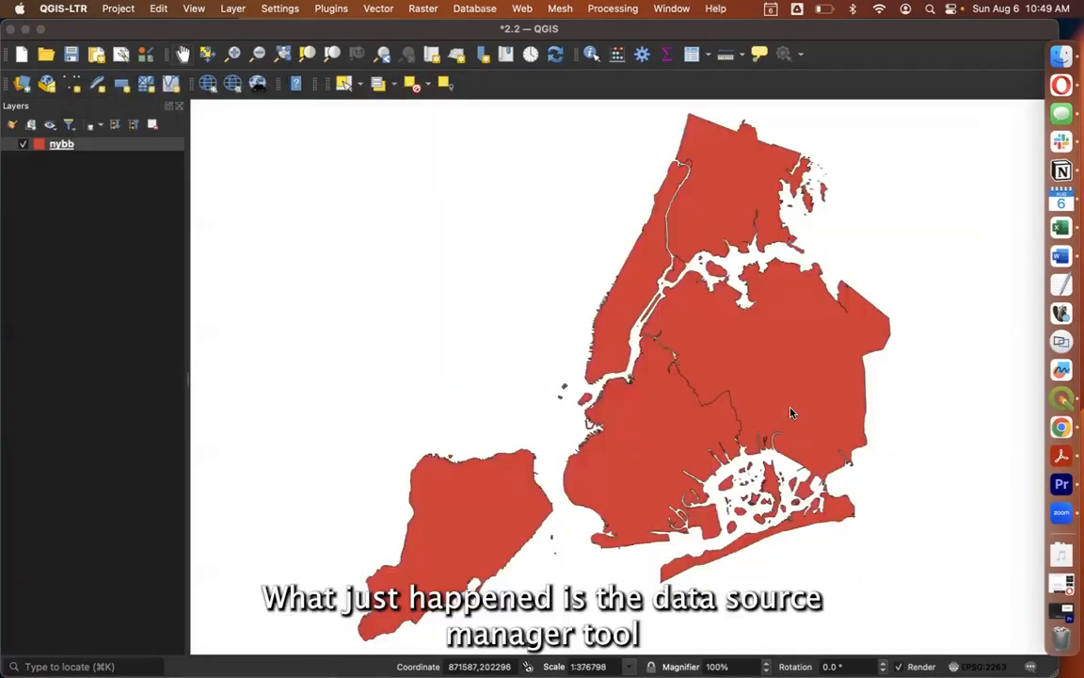
# Bring the hidden Data Source Manager back into view and review the CSV's layer name, file format, field options and sample data.
pyautogui.moveTo(10, 27); pyautogui.dragTo(260, 9)
pyautogui.click(198, 91)
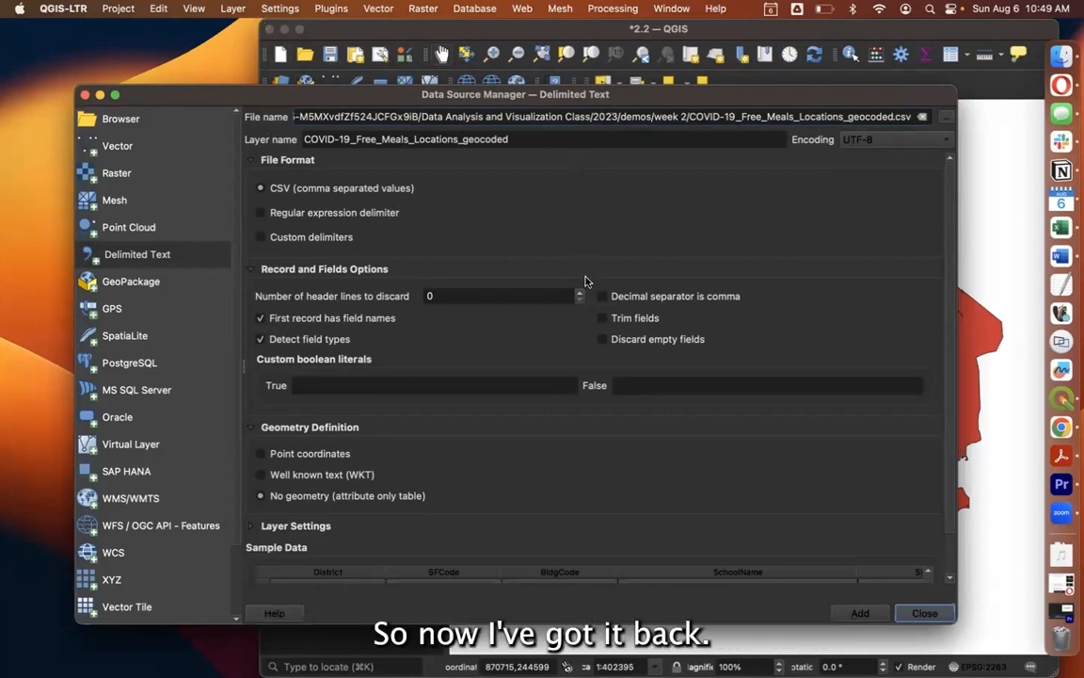
pyautogui.scroll(-1, 580, 279)
pyautogui.click(543, 139)
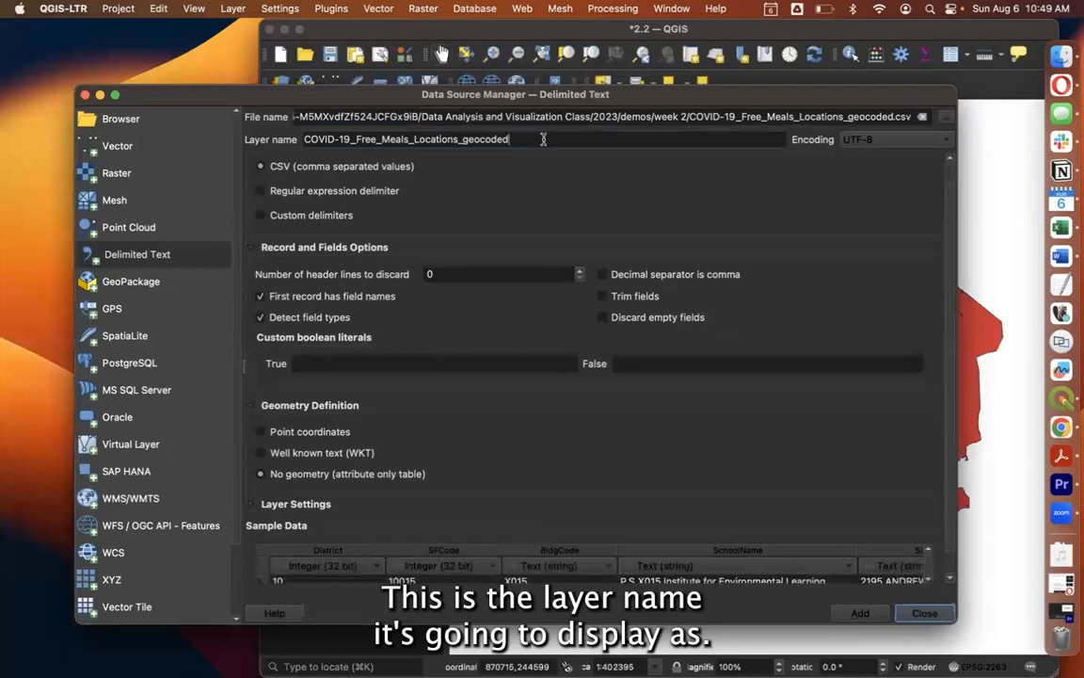
pyautogui.scroll(1, 499, 198)
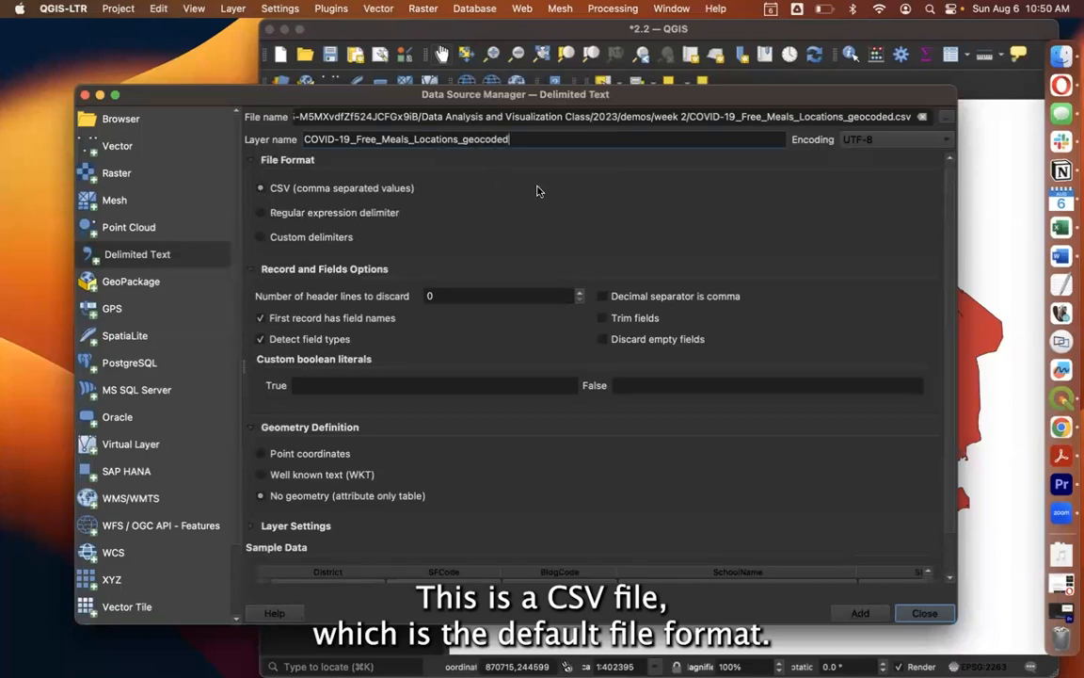
pyautogui.scroll(-2, 536, 197)
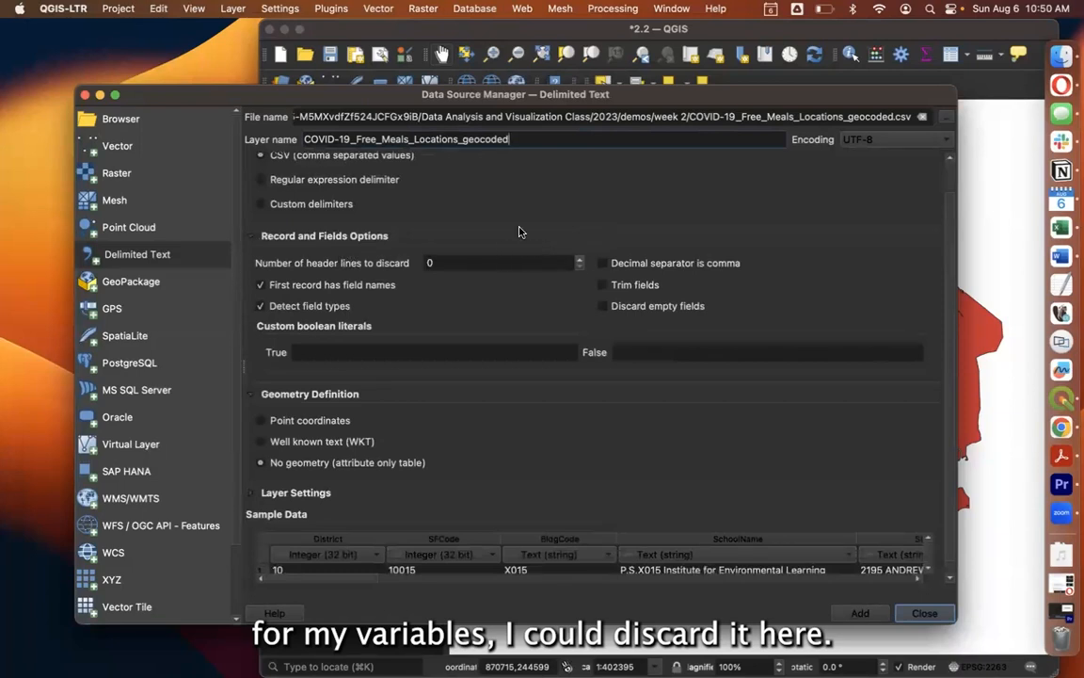
pyautogui.scroll(-1, 520, 231)
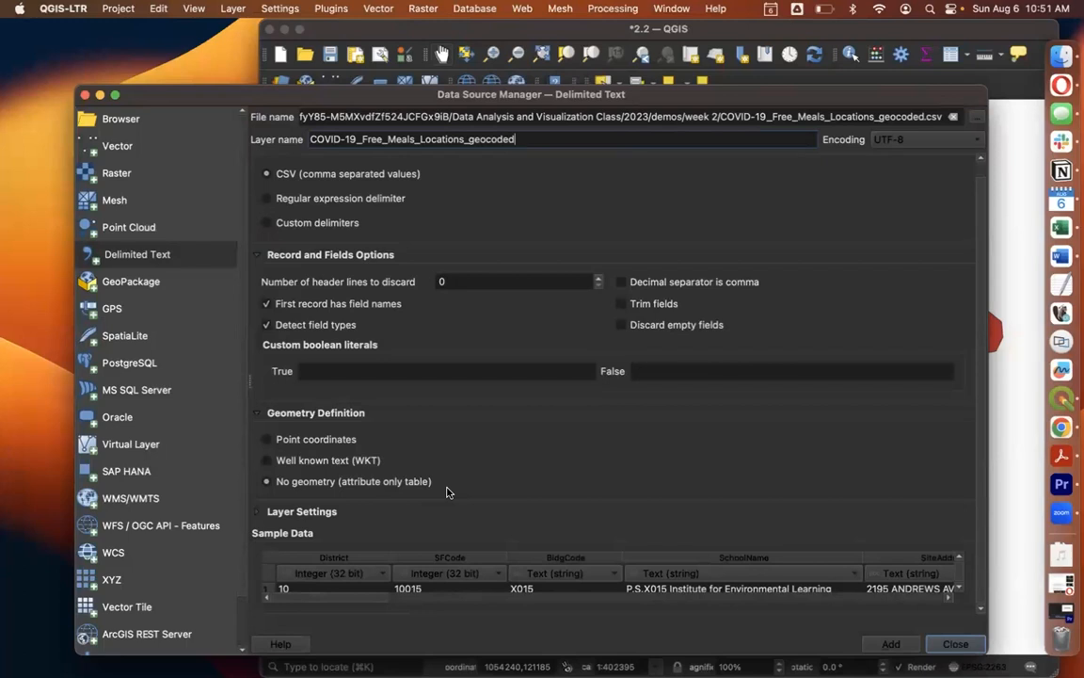
# Add the CSV to the map as a point coordinates layer, accepting the default coordinate transformation.
pyautogui.click(266, 441)
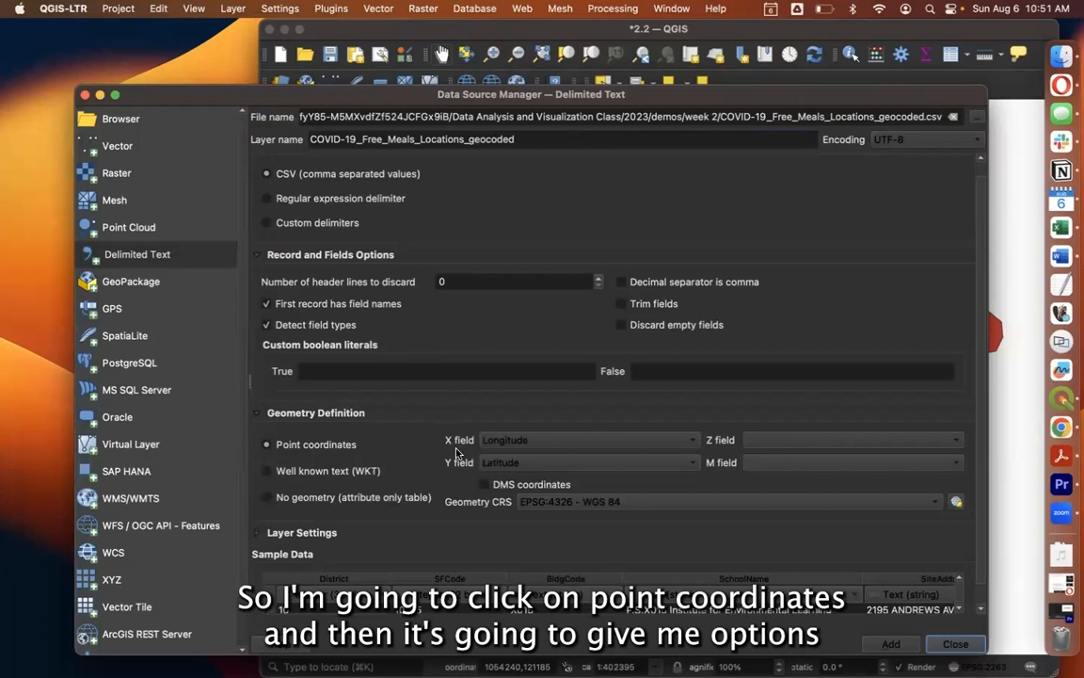
pyautogui.scroll(-1, 508, 447)
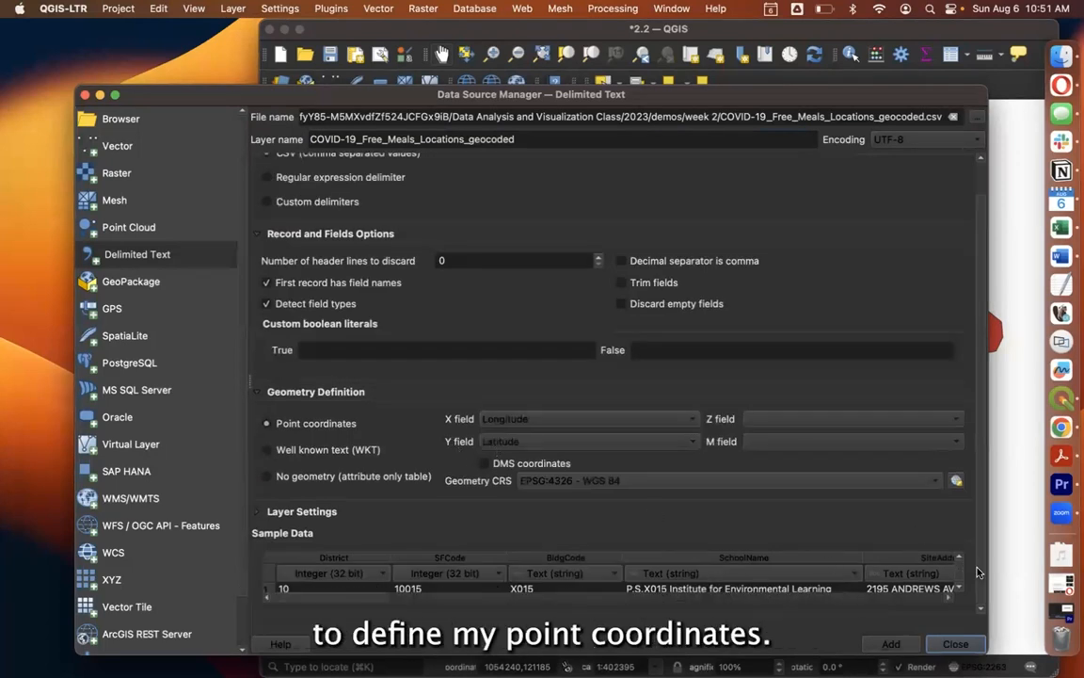
pyautogui.moveTo(998, 656); pyautogui.dragTo(1053, 656)
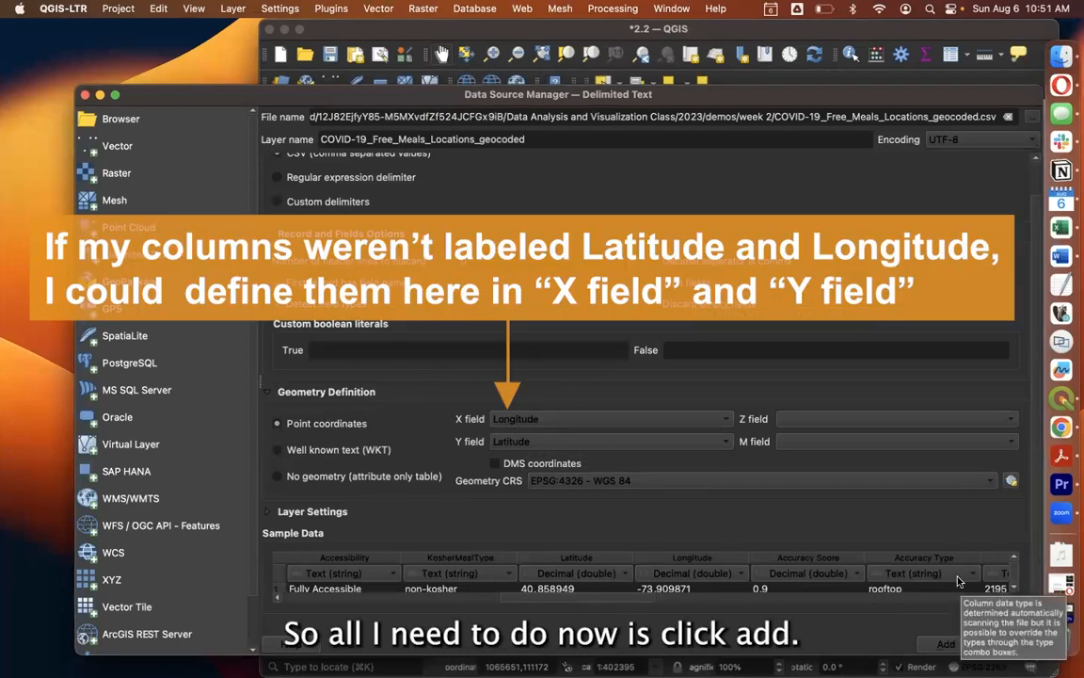
pyautogui.click(941, 647)
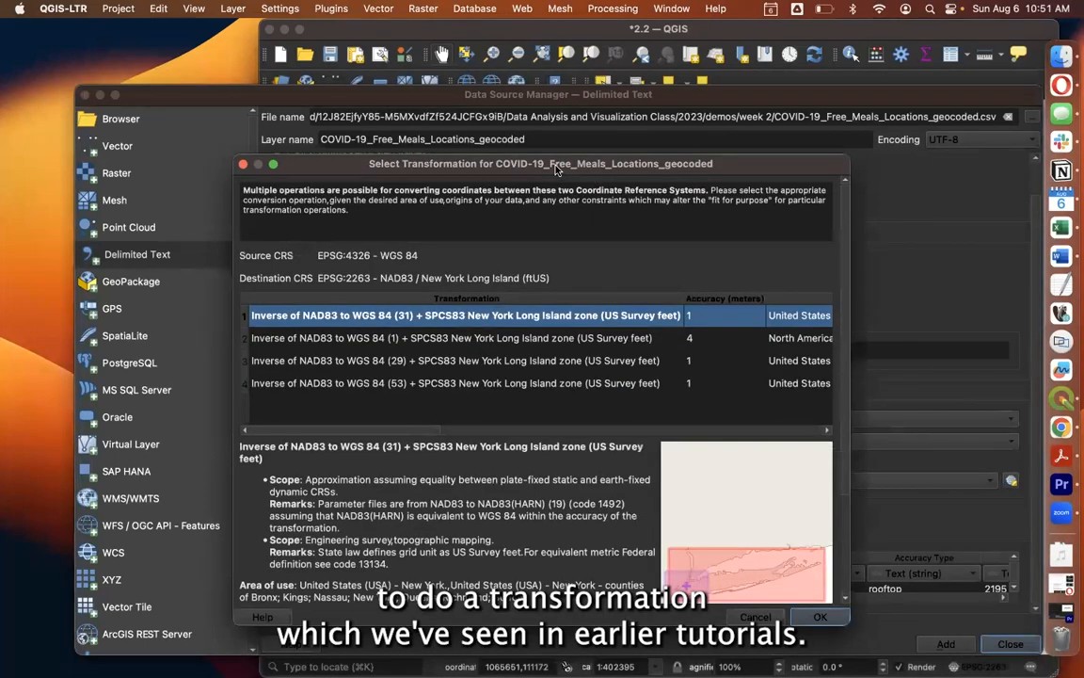
pyautogui.click(815, 617)
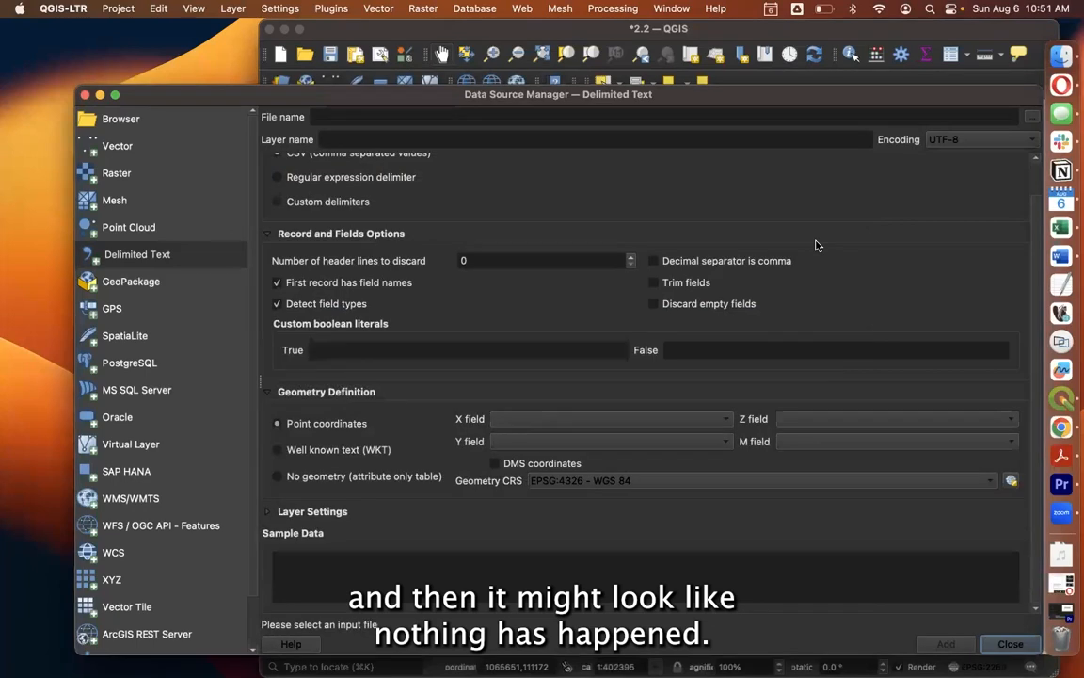
# Close the Data Source Manager and widen the main window back to the screen's edge.
pyautogui.moveTo(922, 102); pyautogui.dragTo(239, 91)
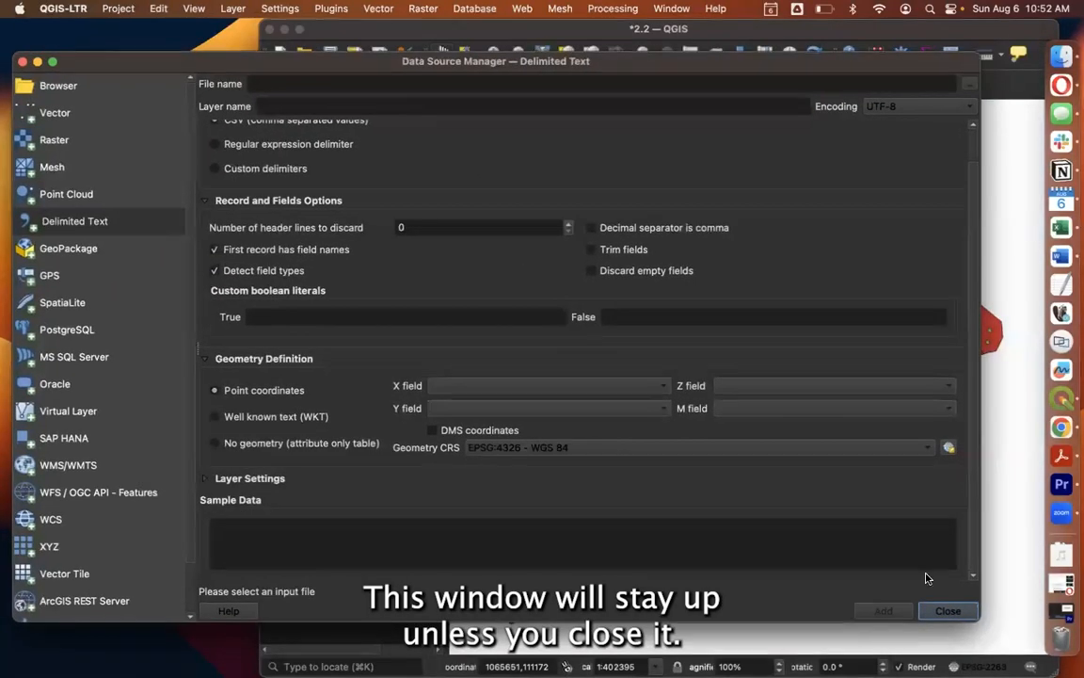
pyautogui.click(948, 610)
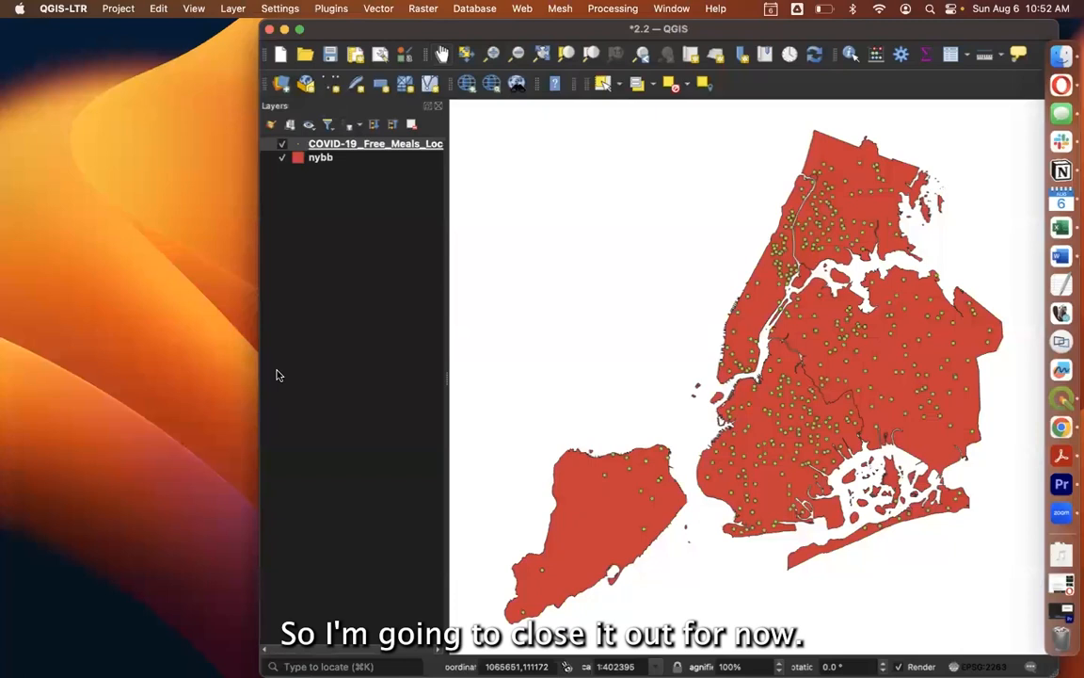
pyautogui.moveTo(262, 368); pyautogui.dragTo(4, 347)
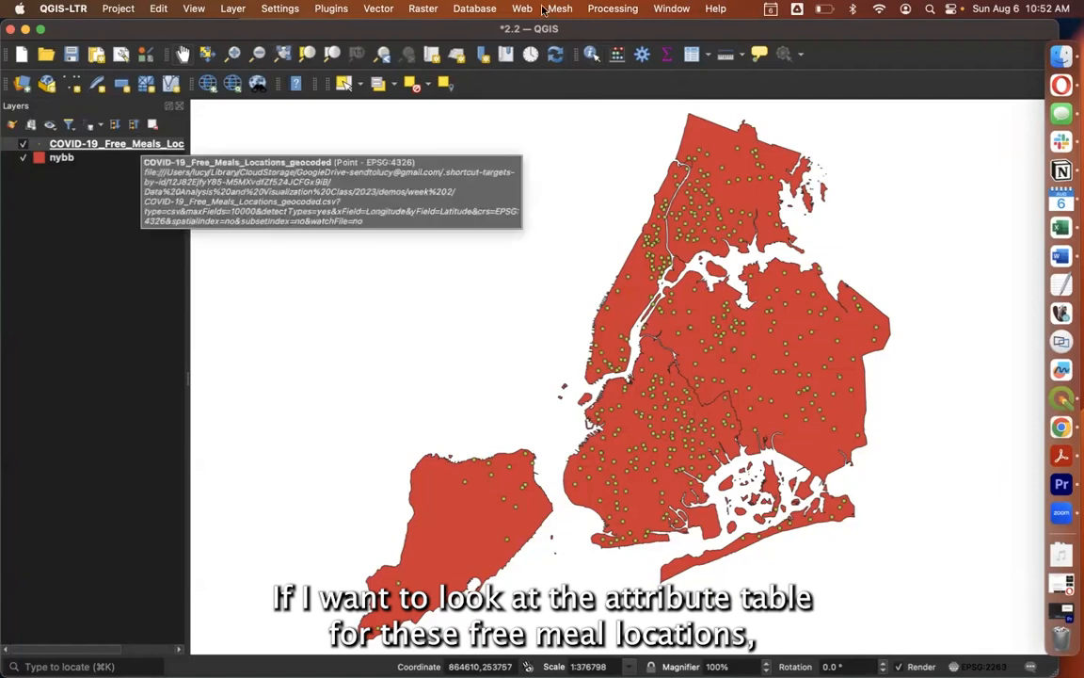
# Look through the fields in the geocoded free meals layer's attribute table, including the coordinates and accuracy columns, and close it.
pyautogui.click(691, 55)
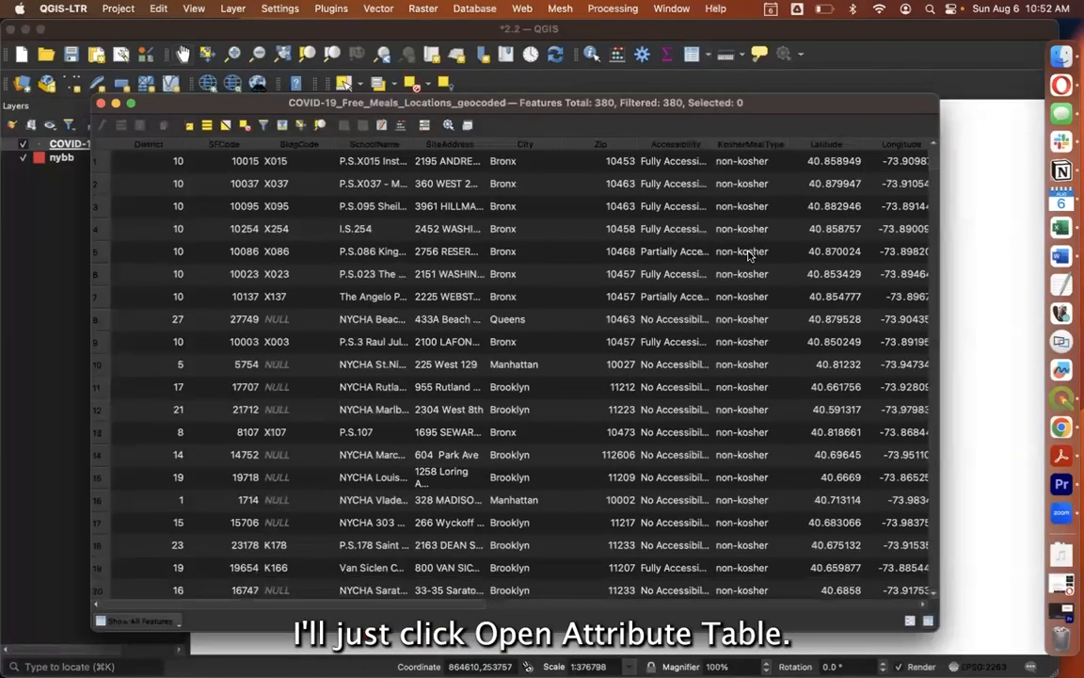
pyautogui.hscroll(5, 748, 254)
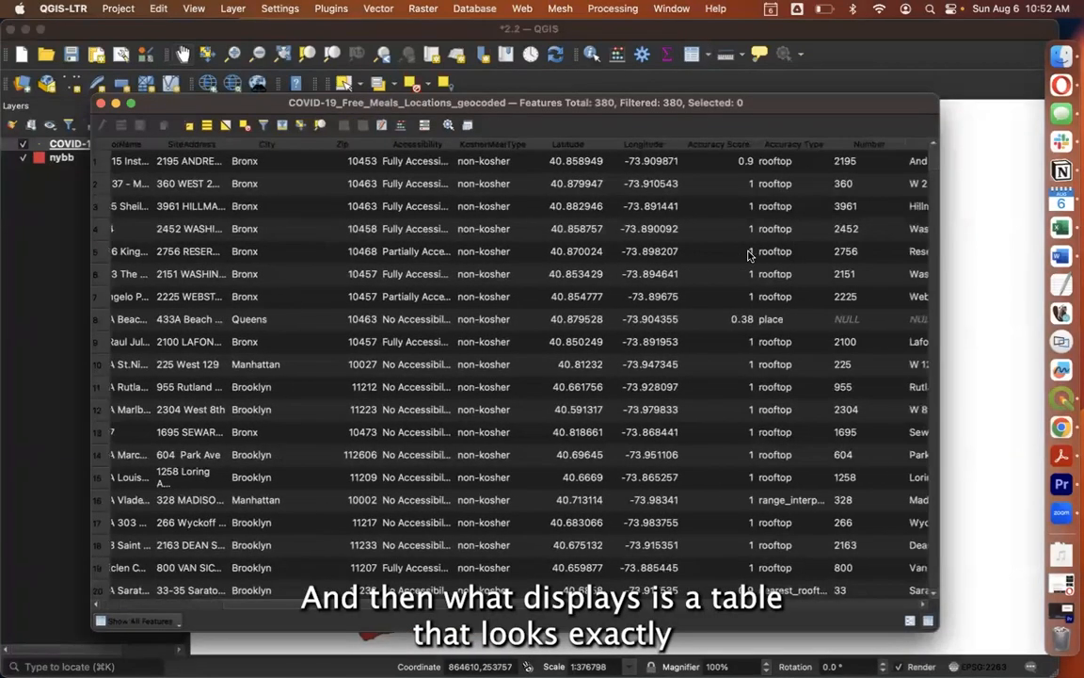
pyautogui.hscroll(8, 748, 254)
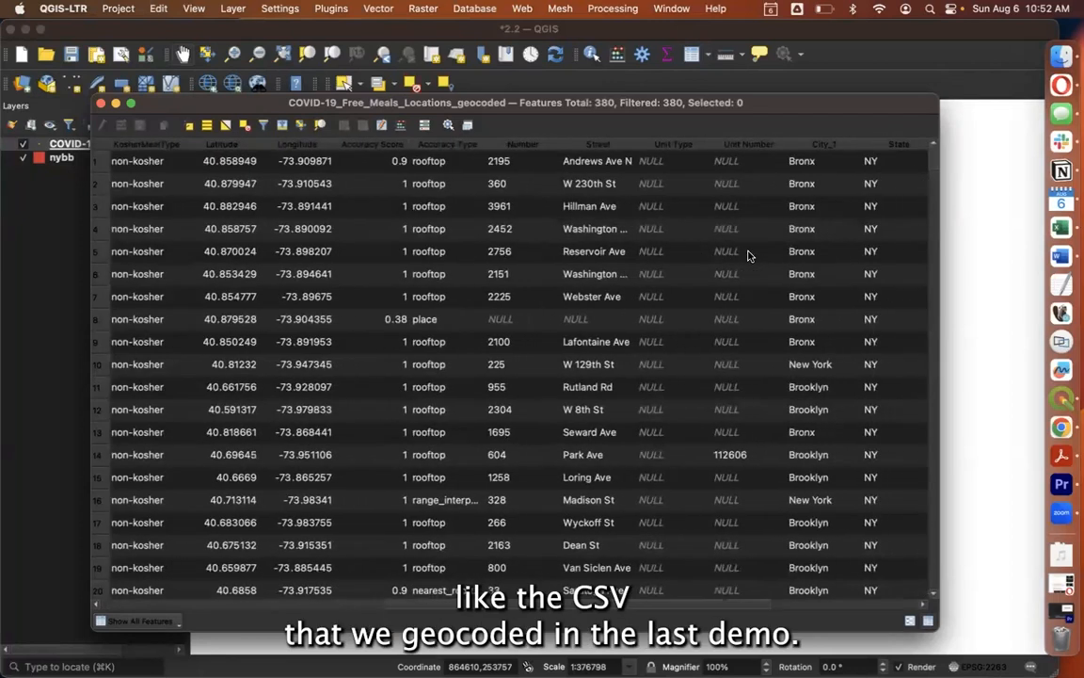
pyautogui.hscroll(10, 748, 254)
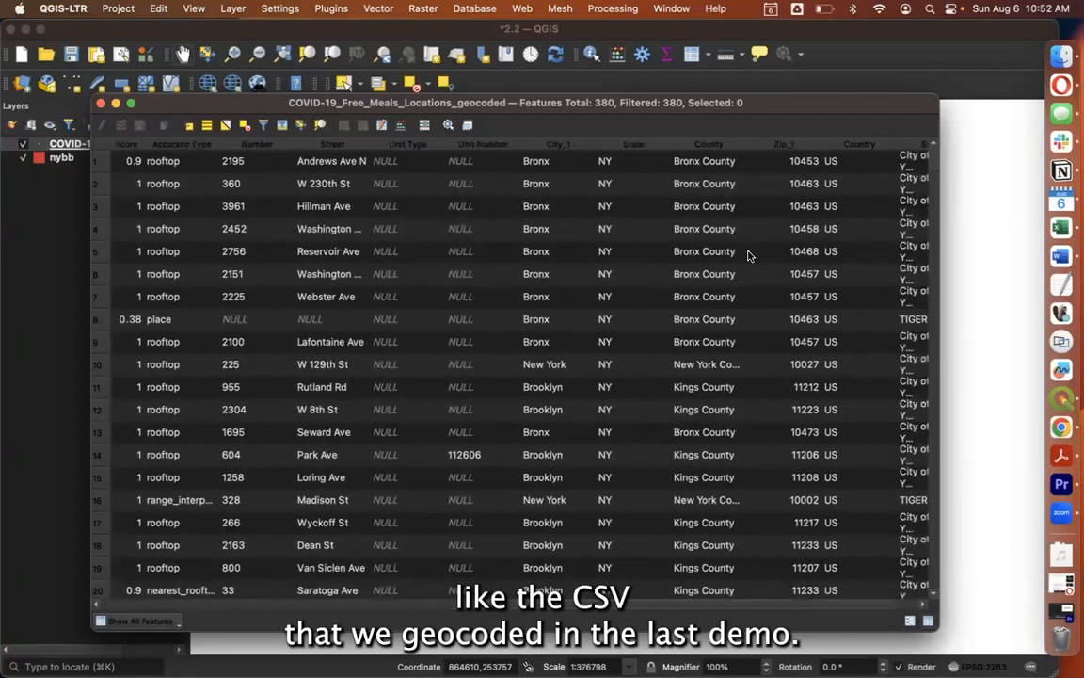
pyautogui.hscroll(-10, 748, 254)
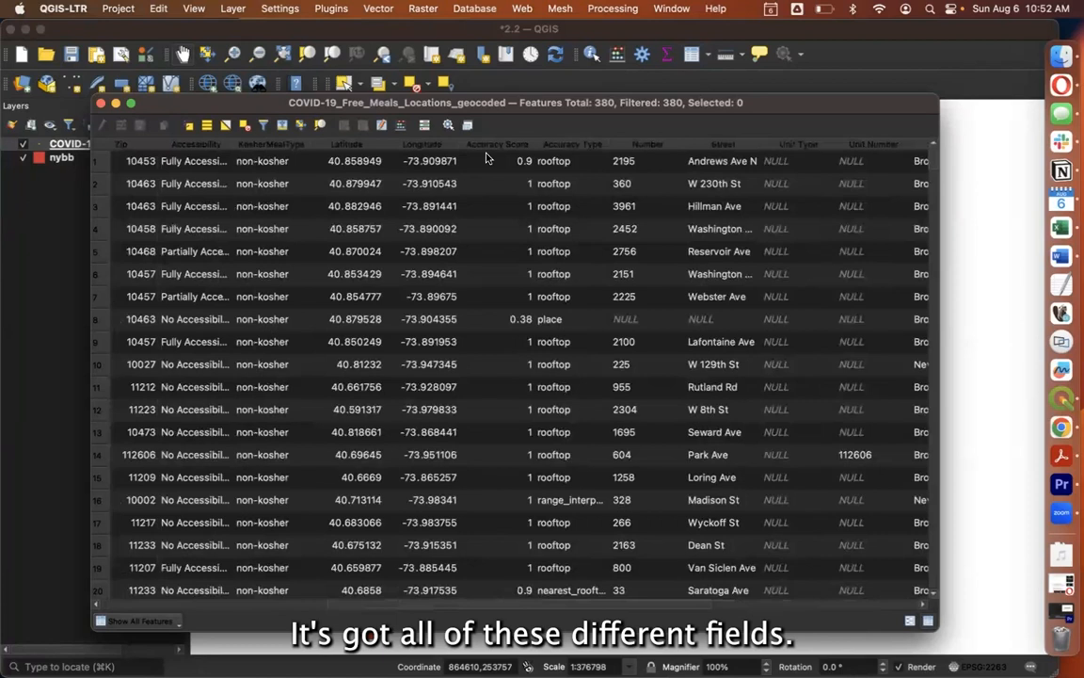
pyautogui.hscroll(-10, 402, 297)
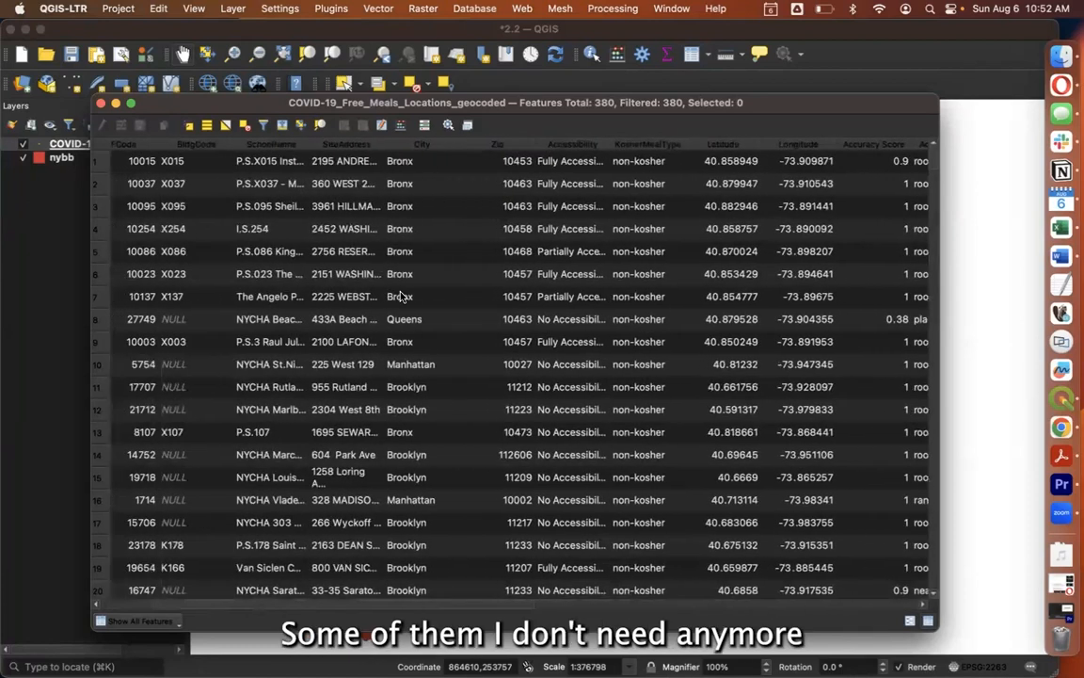
pyautogui.click(101, 103)
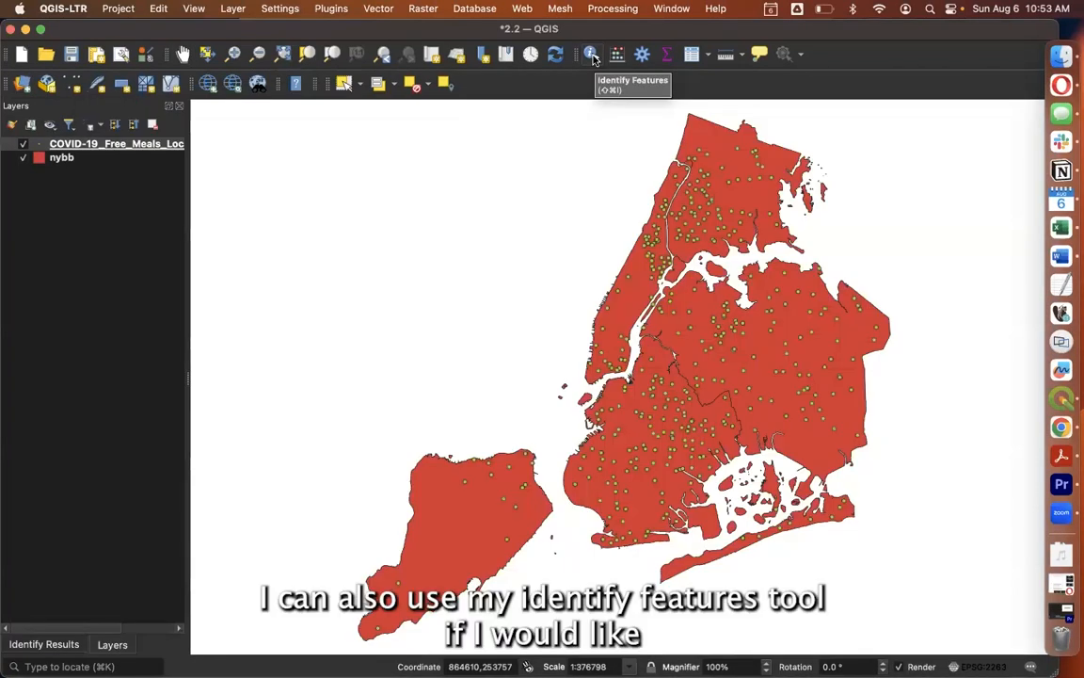
# Identify a free meals point in upper Manhattan and widen the results to read its full attribute values.
pyautogui.click(593, 59)
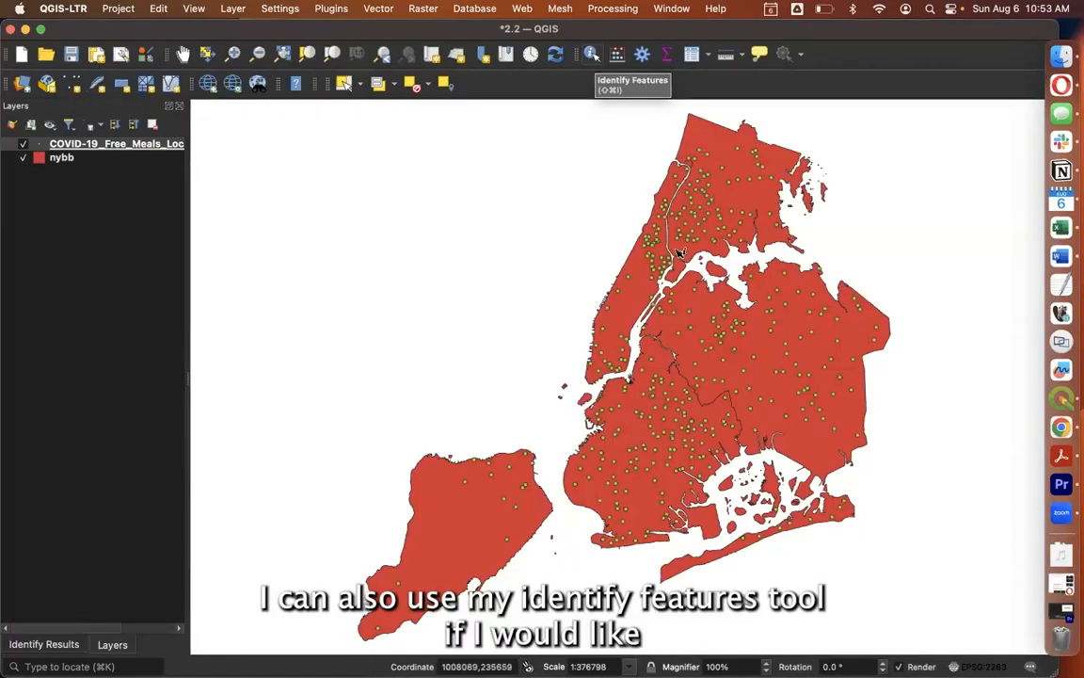
pyautogui.click(665, 271)
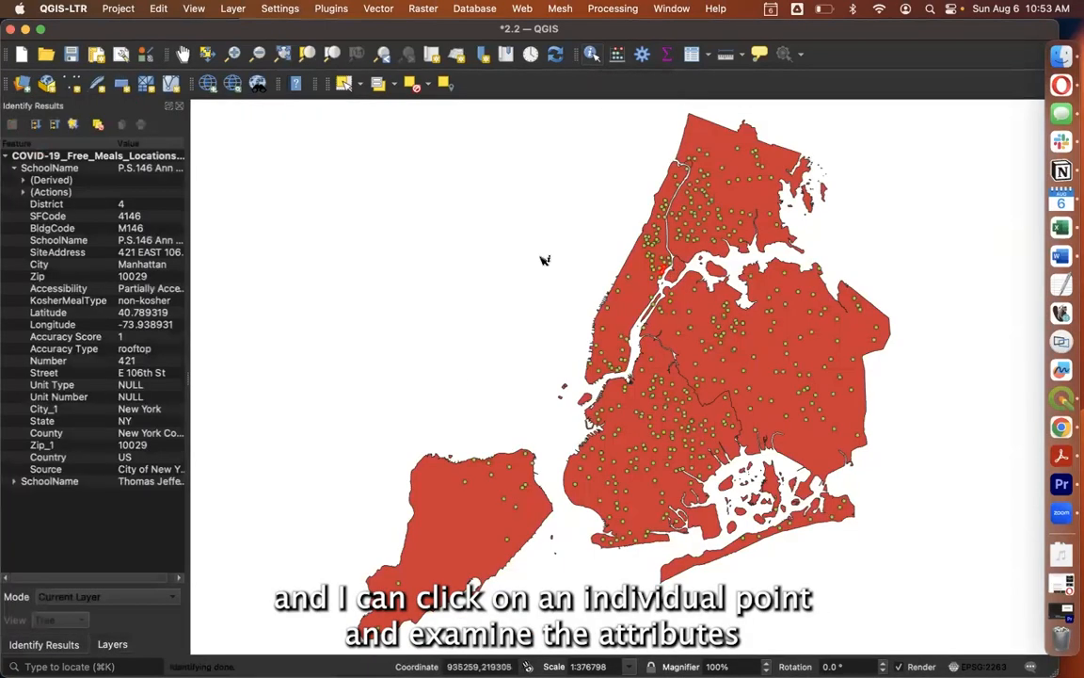
pyautogui.click(598, 241)
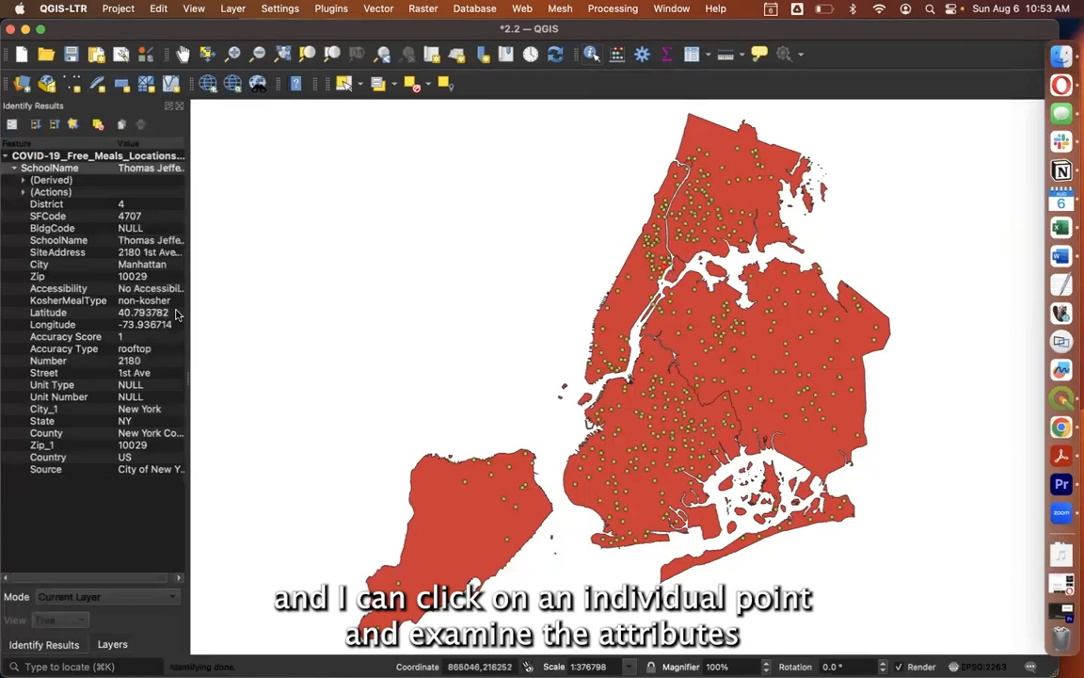
pyautogui.moveTo(189, 312); pyautogui.dragTo(277, 314)
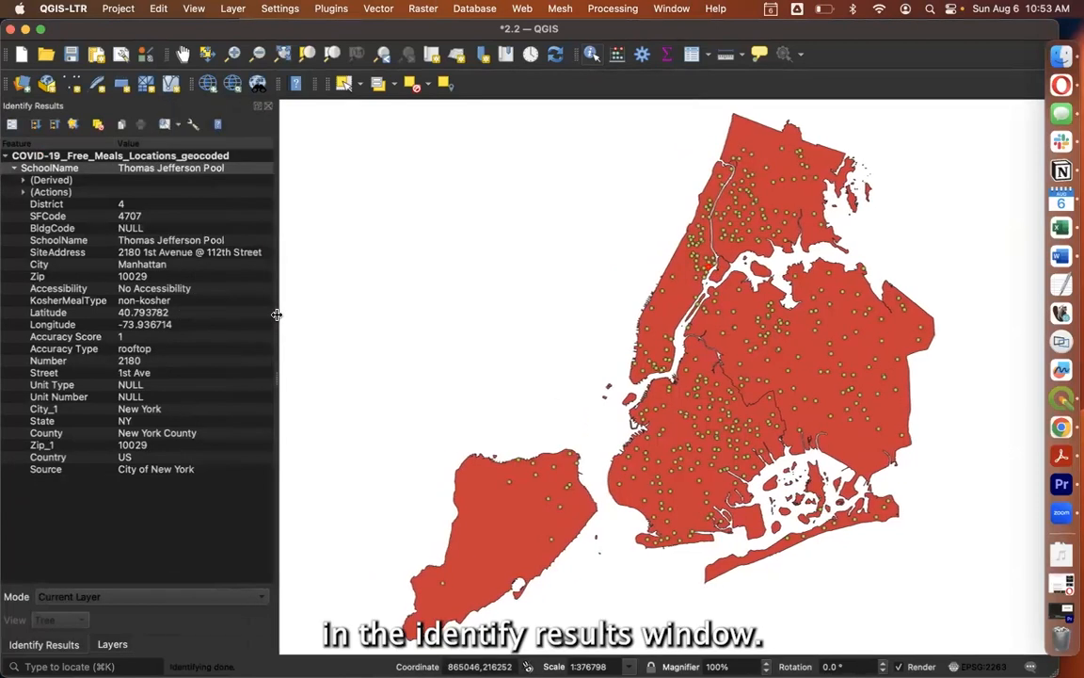